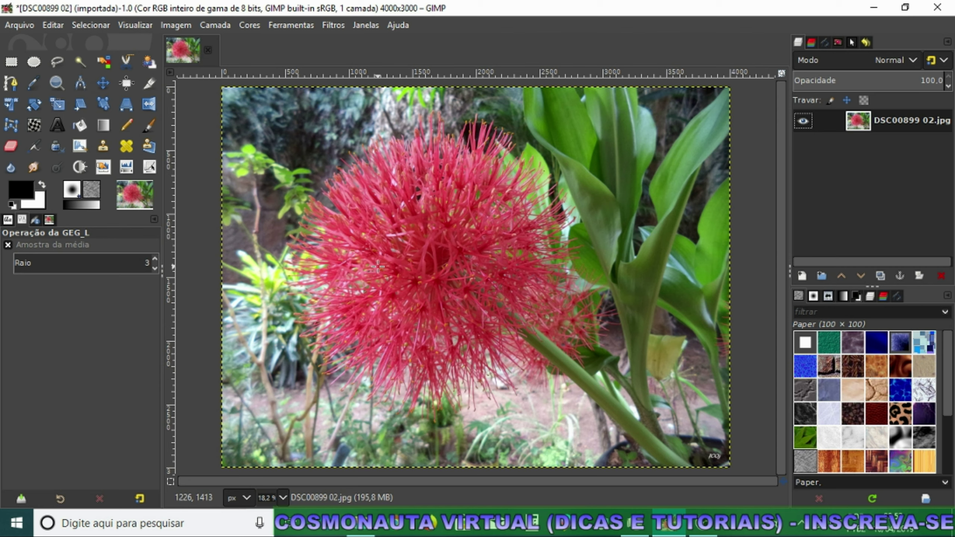
- Add an alpha channel to the flower layer and open the Paper Tile (Mosaico de papel) filter
click(333, 26)
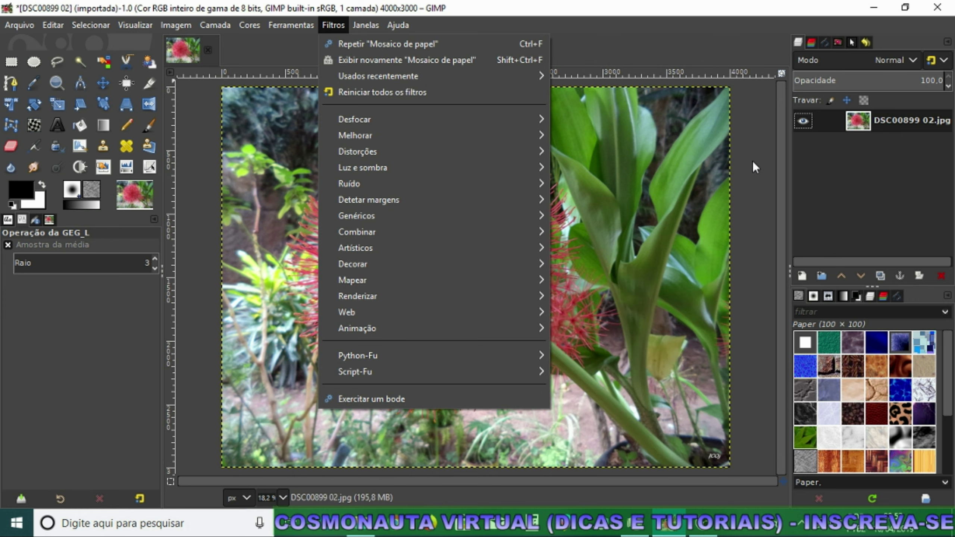
click(860, 120)
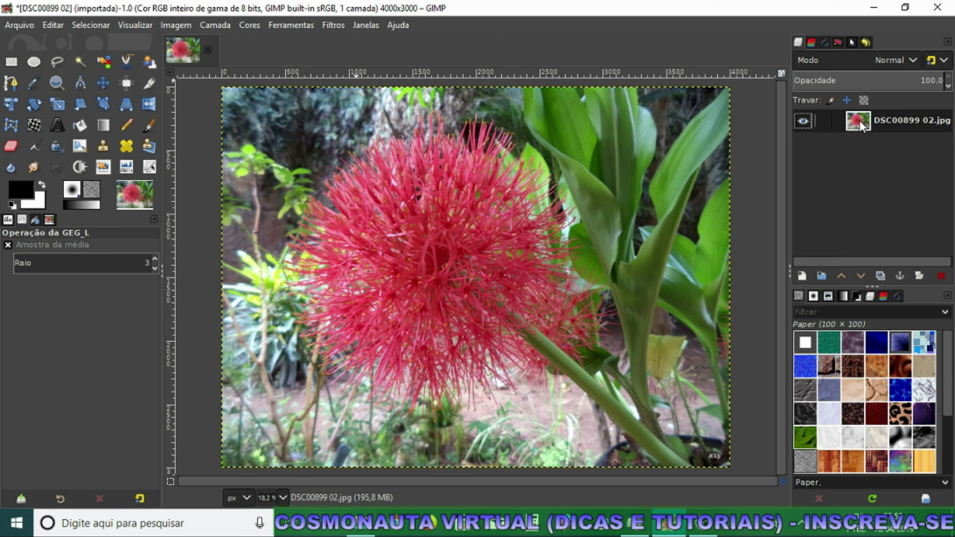
right_click(852, 121)
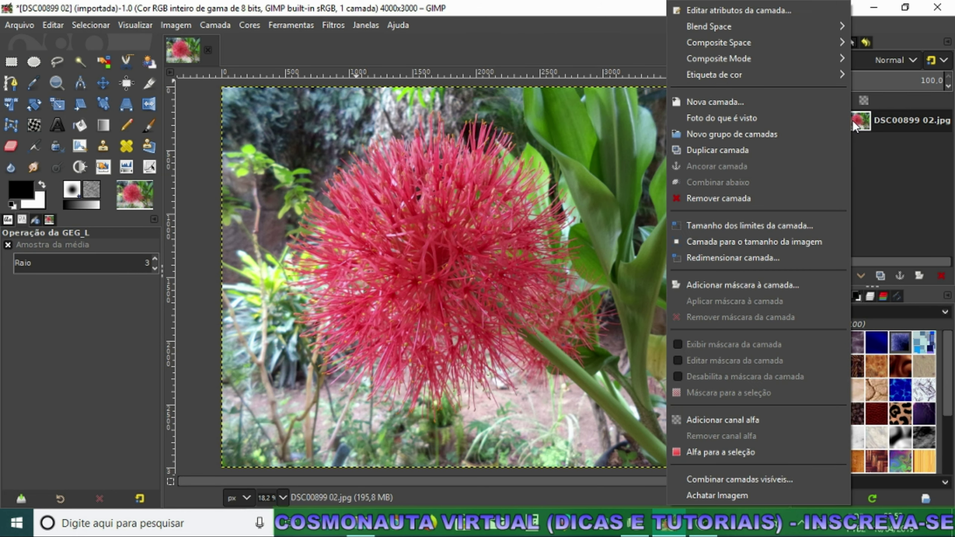
click(731, 421)
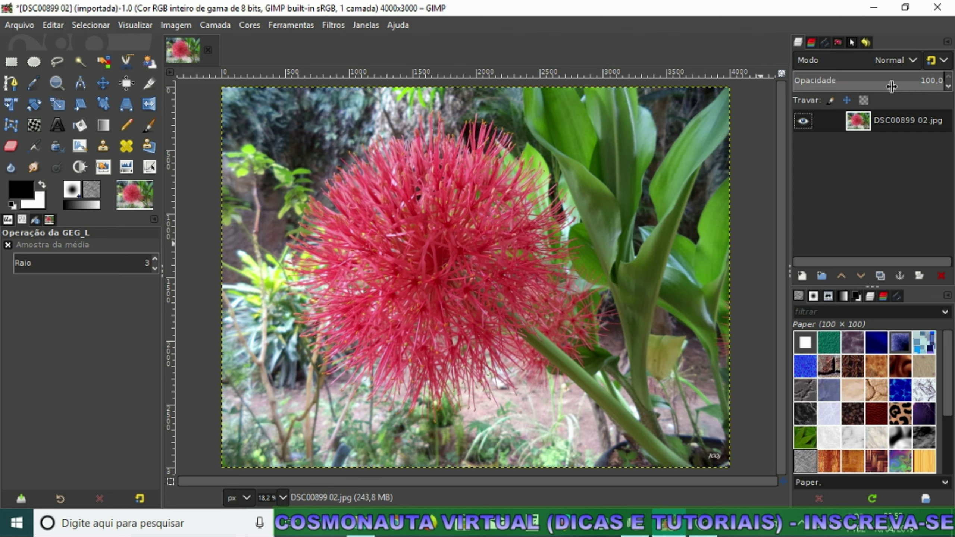
click(331, 25)
mouse_move(353, 280)
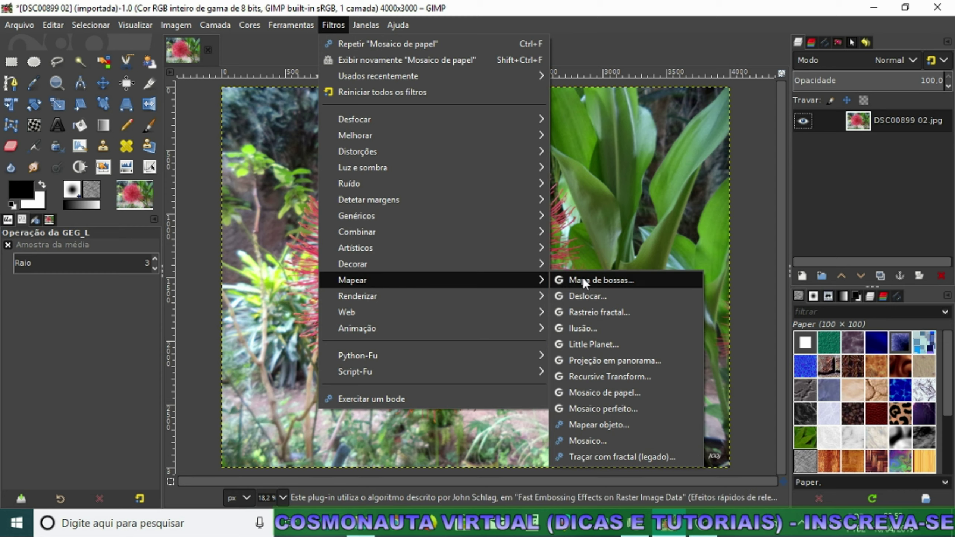
click(607, 394)
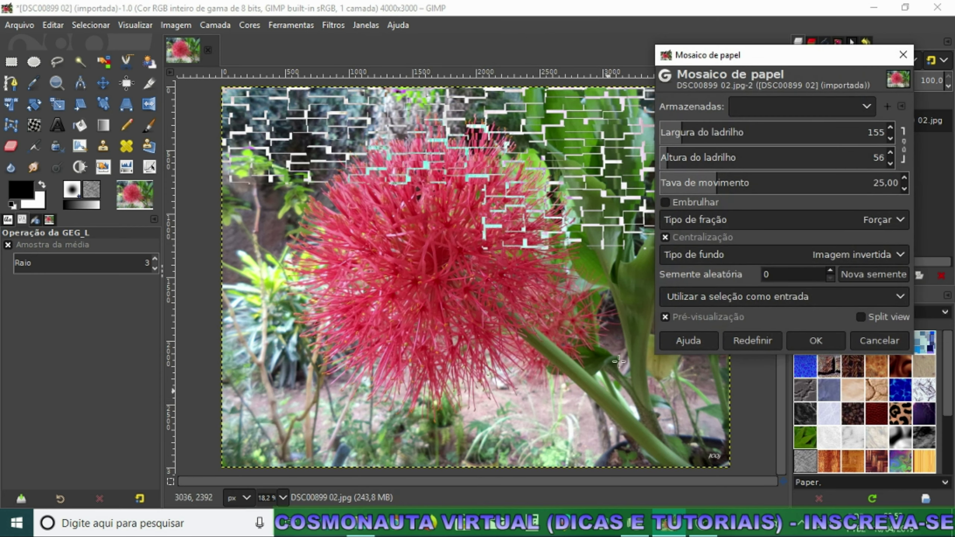
- Set the Paper Tile tile width to 168 and tile height to 195
drag(759, 56, 793, 90)
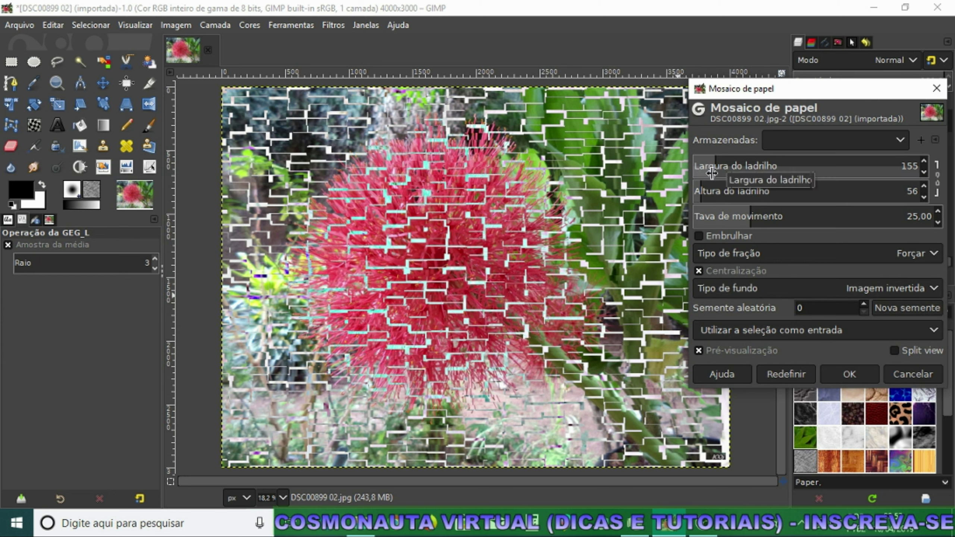
scroll(716, 166, down, 1)
drag(717, 165, 884, 158)
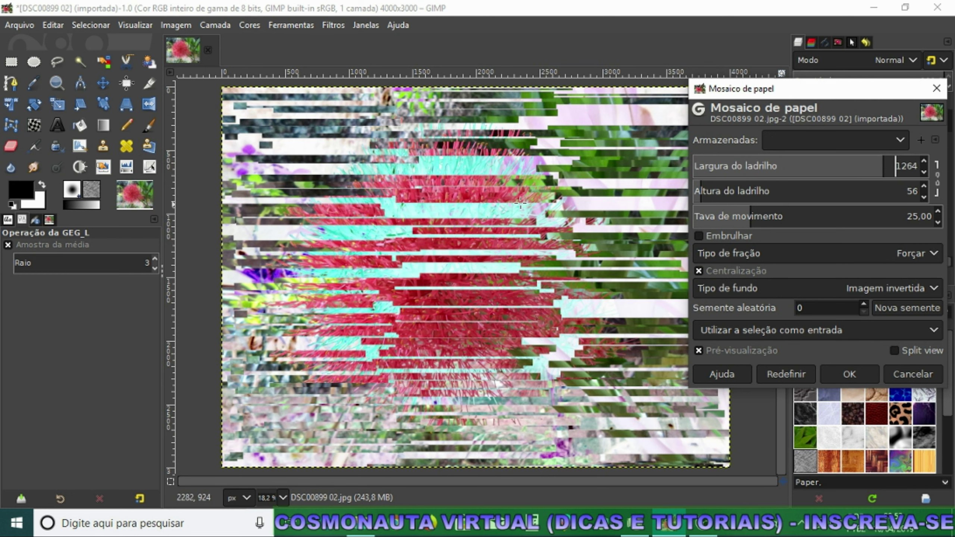
click(886, 171)
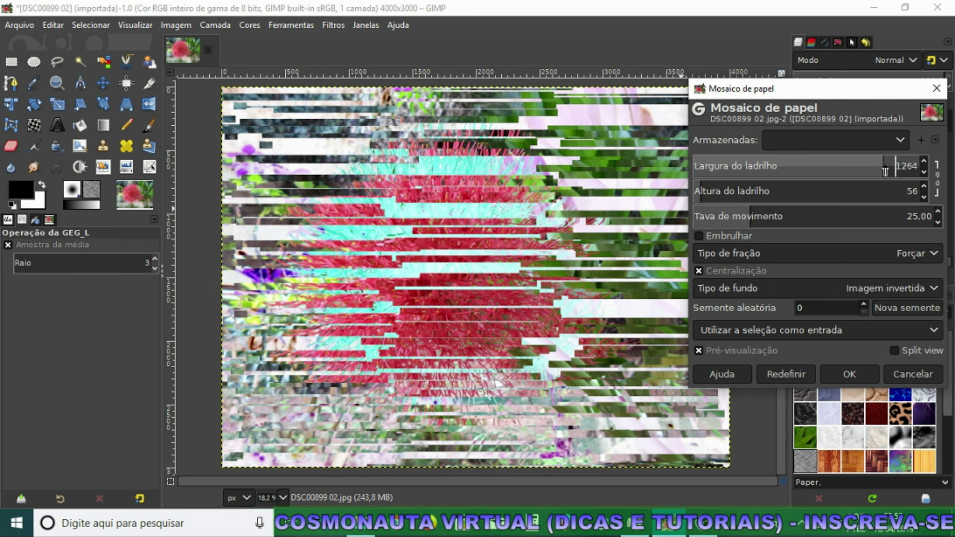
drag(886, 171, 719, 173)
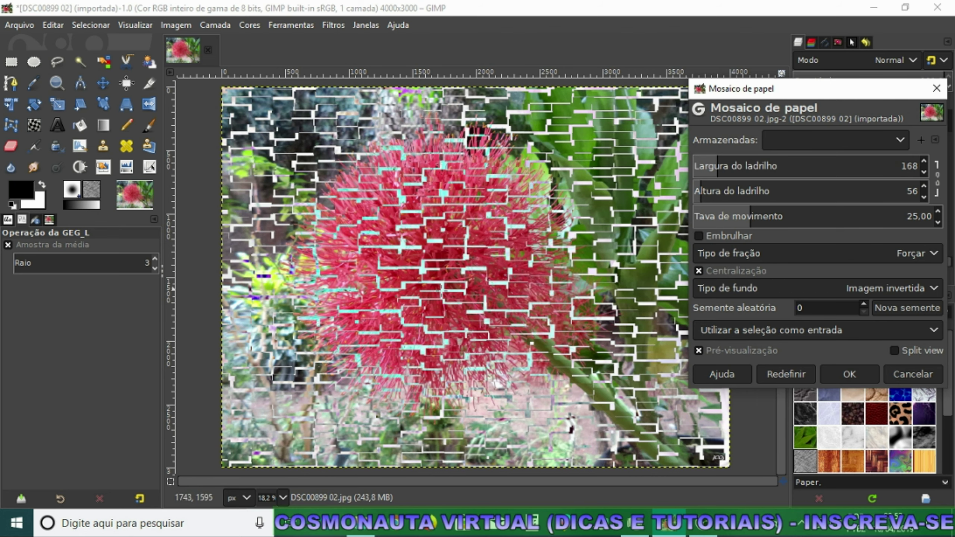
drag(701, 190, 830, 192)
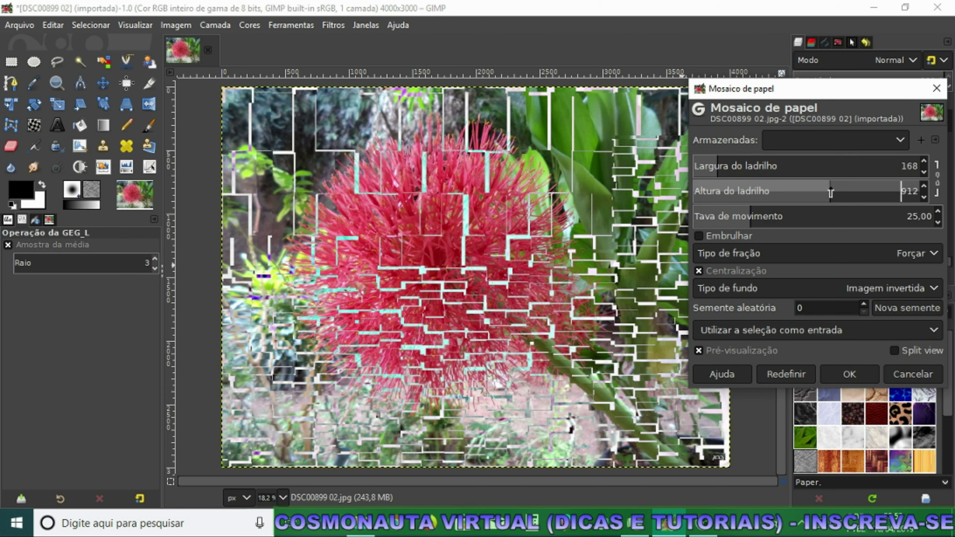
drag(830, 191, 739, 202)
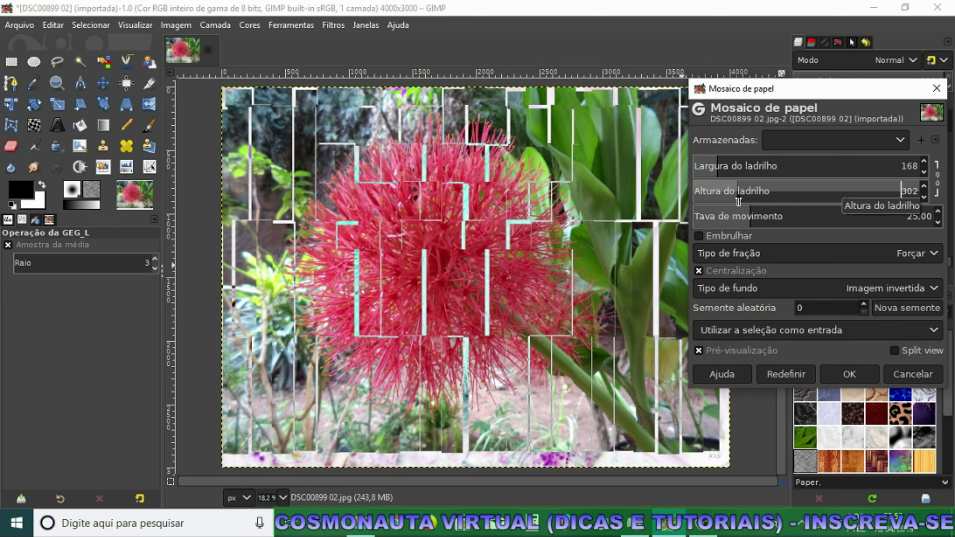
mouse_move(739, 201)
mouse_down()
mouse_move(885, 188)
mouse_move(722, 195)
mouse_up()
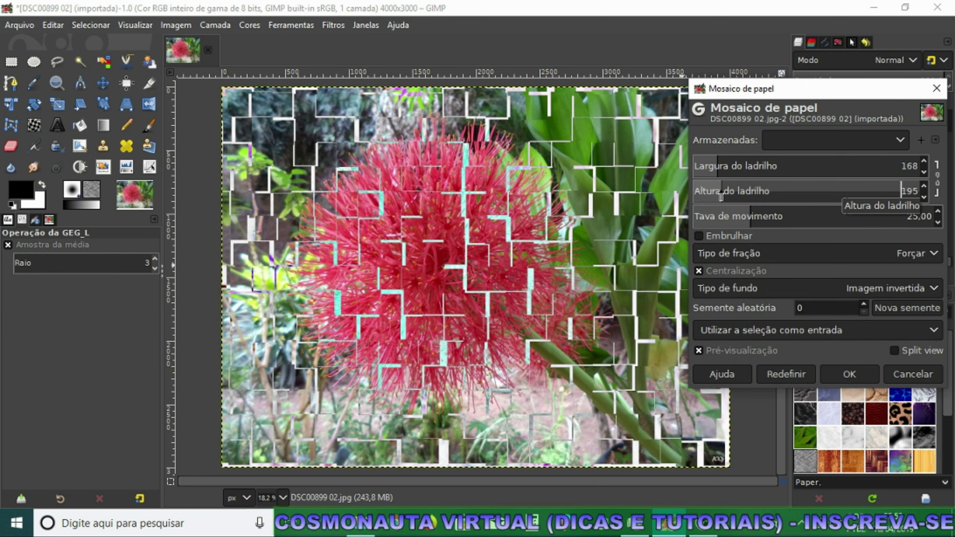
- Raise tile movement to 61.44 and test wrapping and centering, leaving wrapping off and centering on
click(762, 217)
drag(766, 217, 839, 217)
click(699, 236)
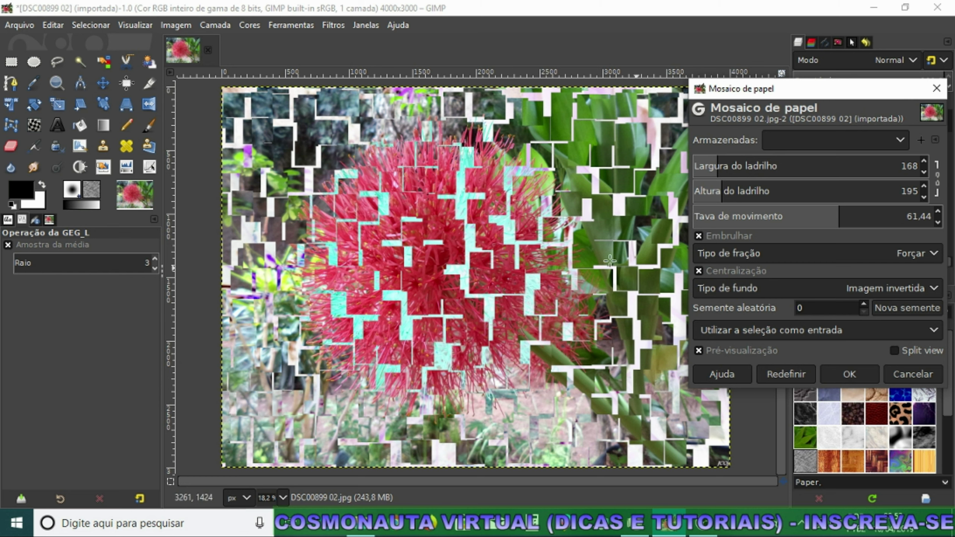
click(698, 237)
click(698, 235)
click(698, 236)
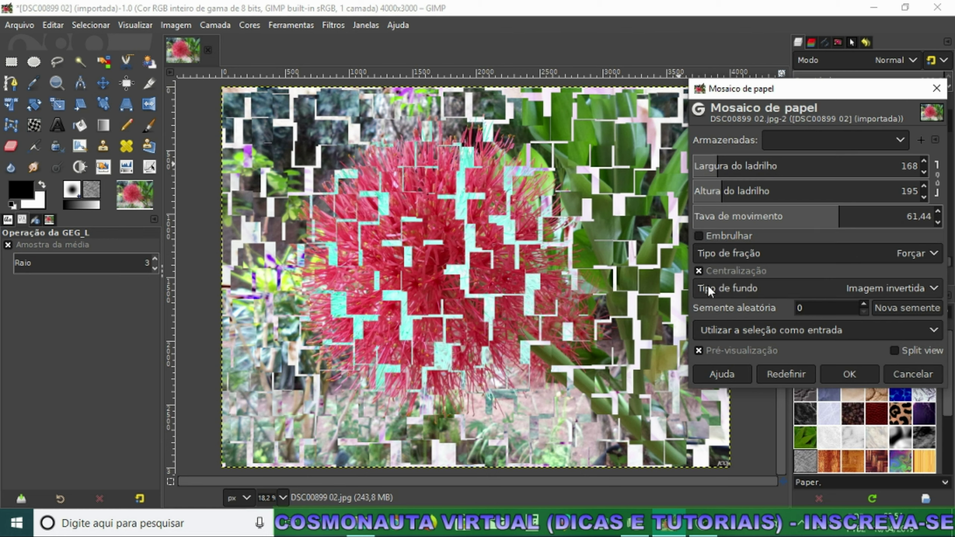
click(698, 270)
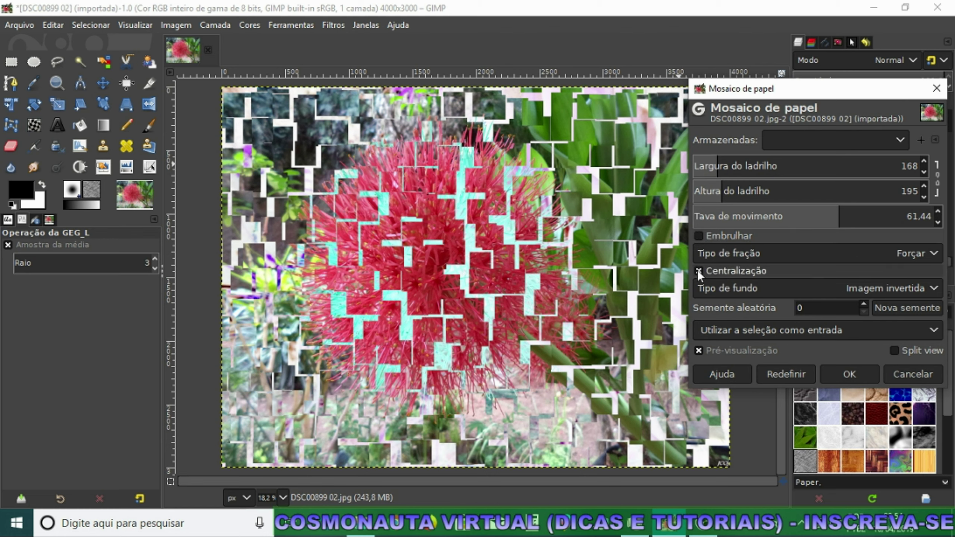
click(698, 271)
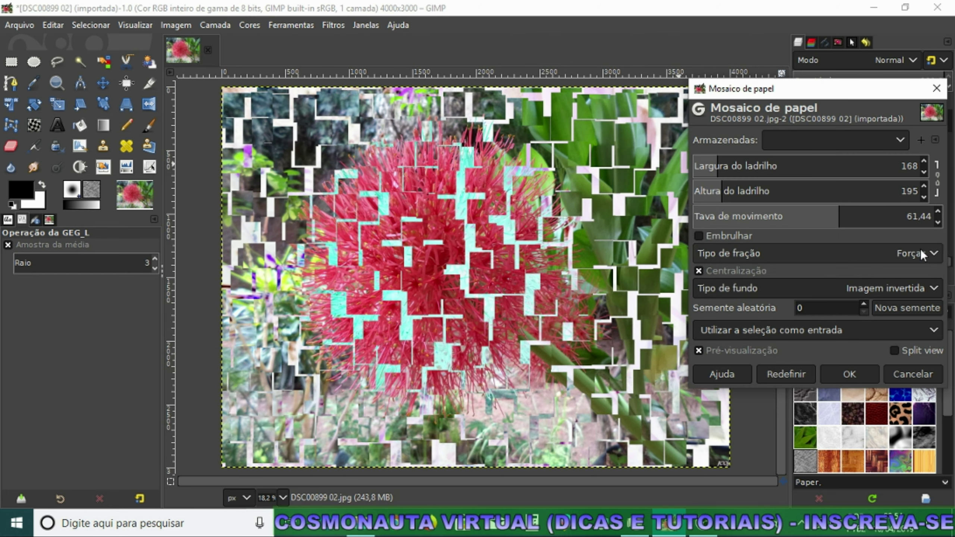
- Set the fractional tile type to Plano de fundo (background) after trying Ignore
click(929, 253)
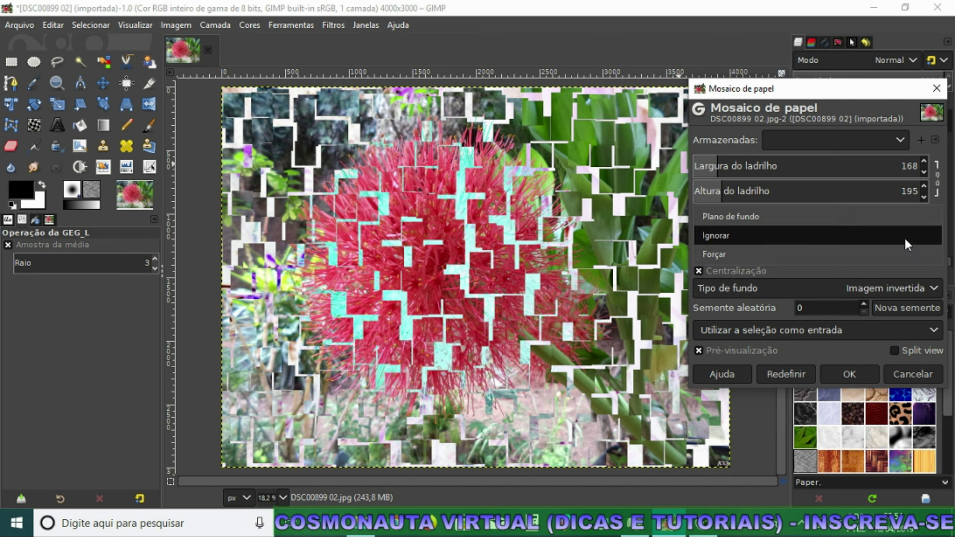
click(728, 235)
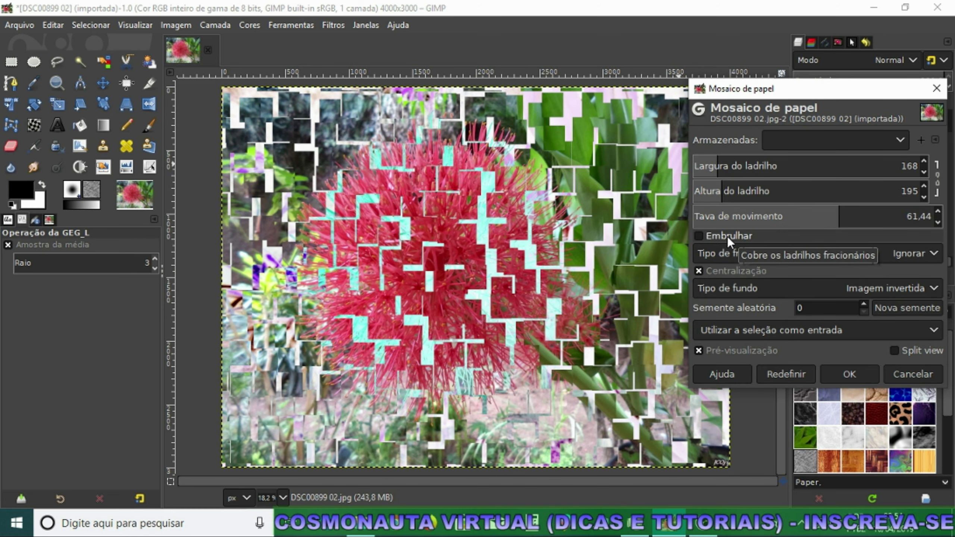
click(899, 253)
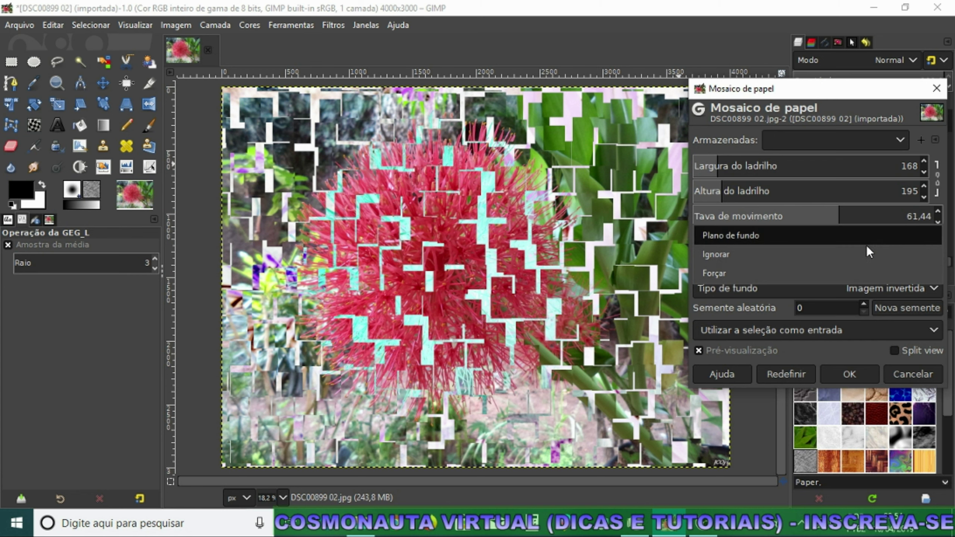
click(734, 236)
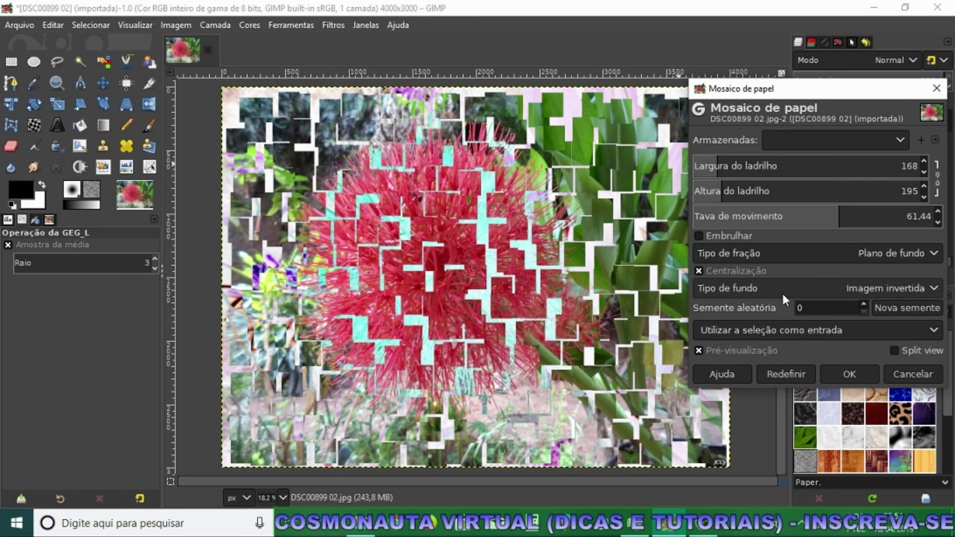
- Try Transparente and Imagem gap backgrounds, then set the background type to Cor
click(935, 289)
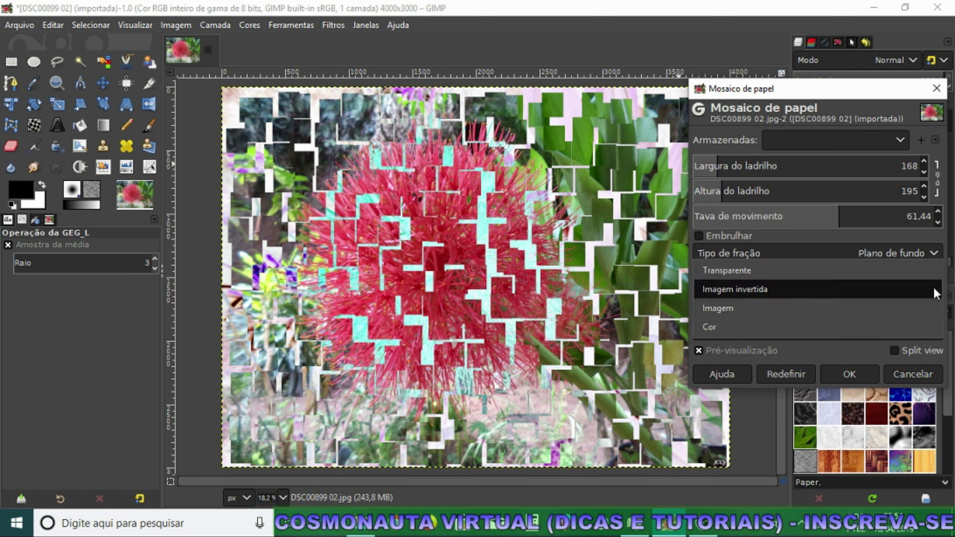
click(733, 271)
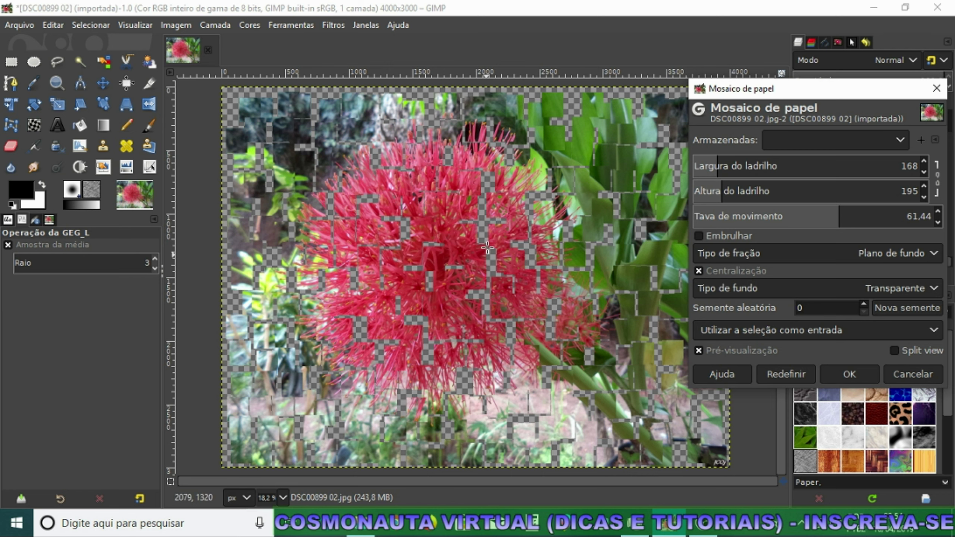
click(932, 292)
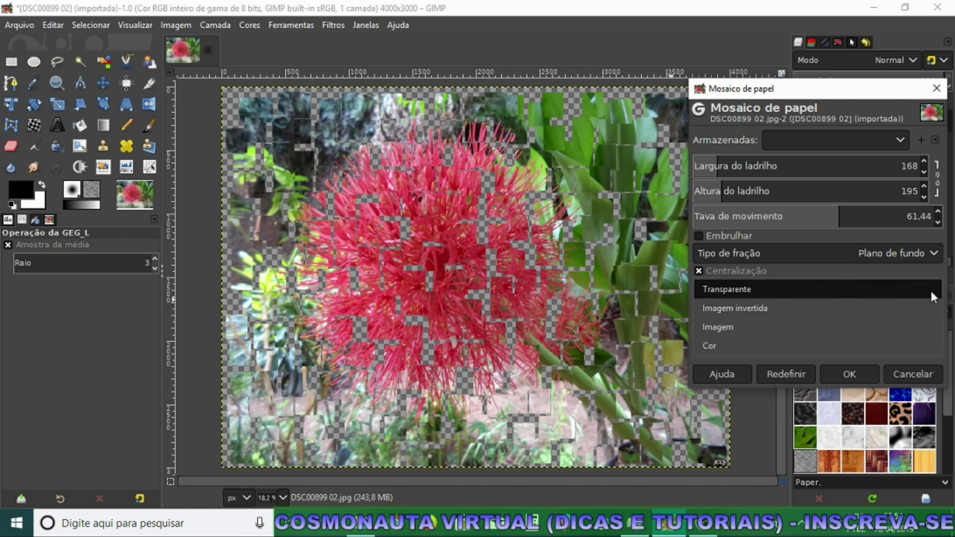
click(723, 328)
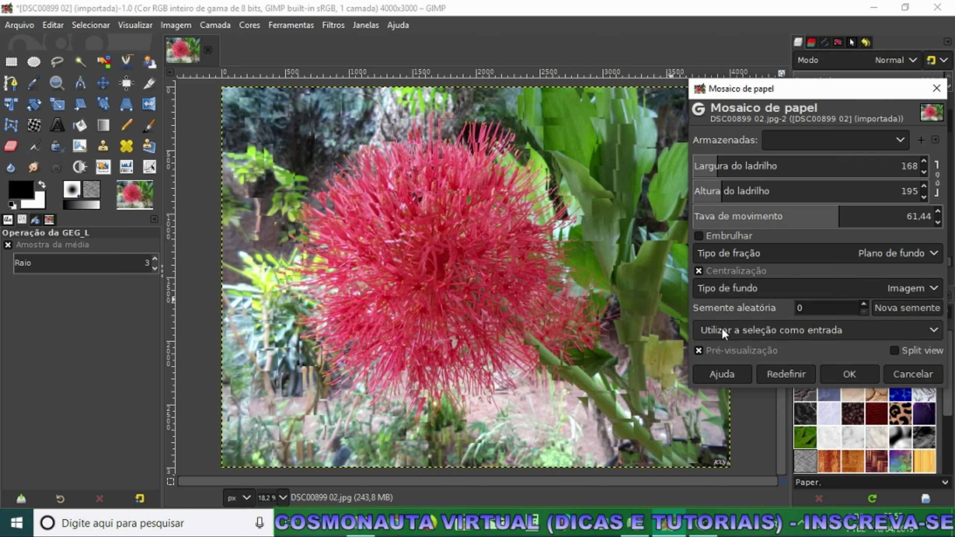
click(934, 288)
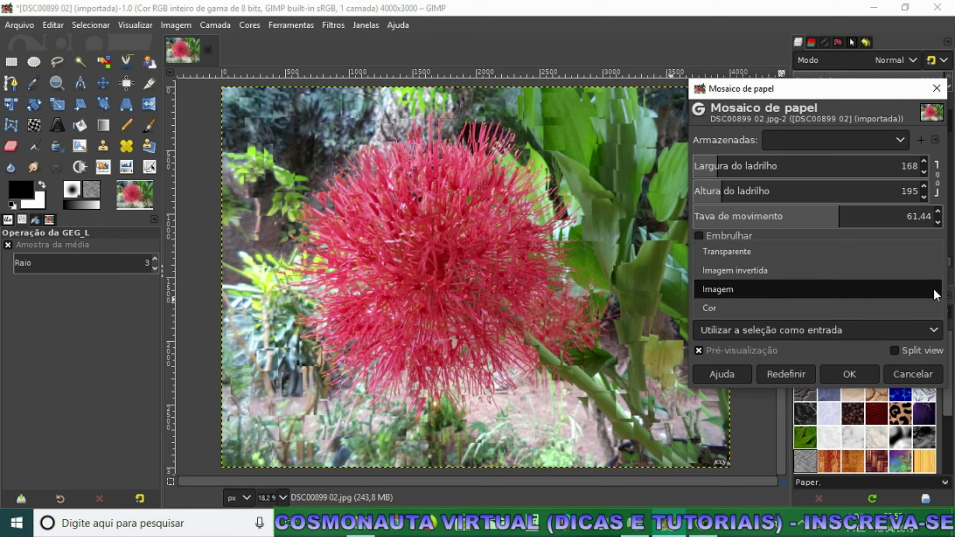
click(738, 311)
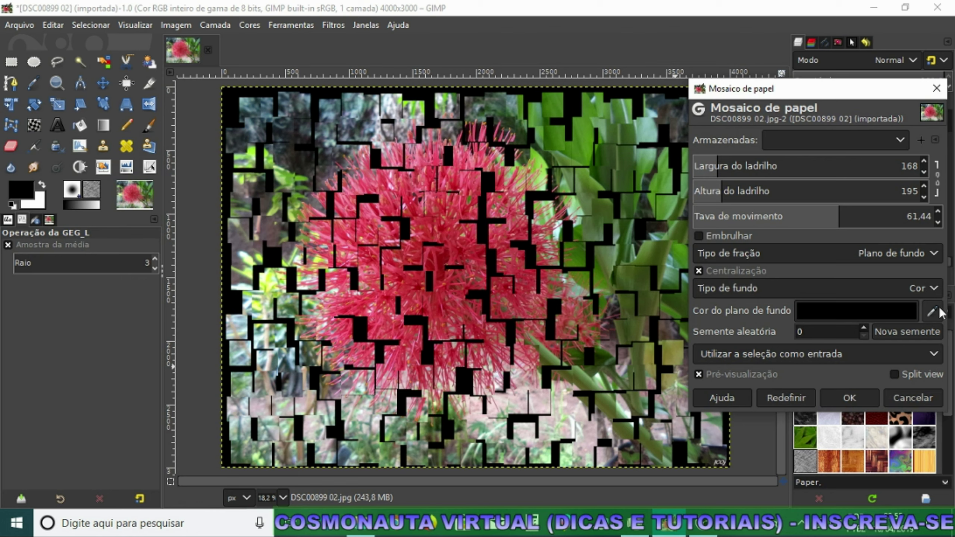
- Set the background colour for the tile gaps to blue 0f1df6
click(906, 309)
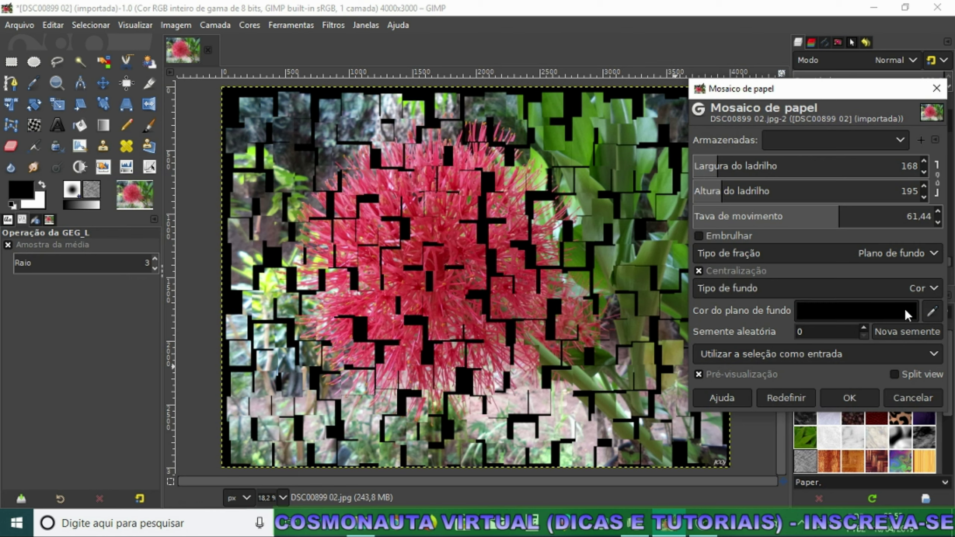
drag(765, 243, 764, 233)
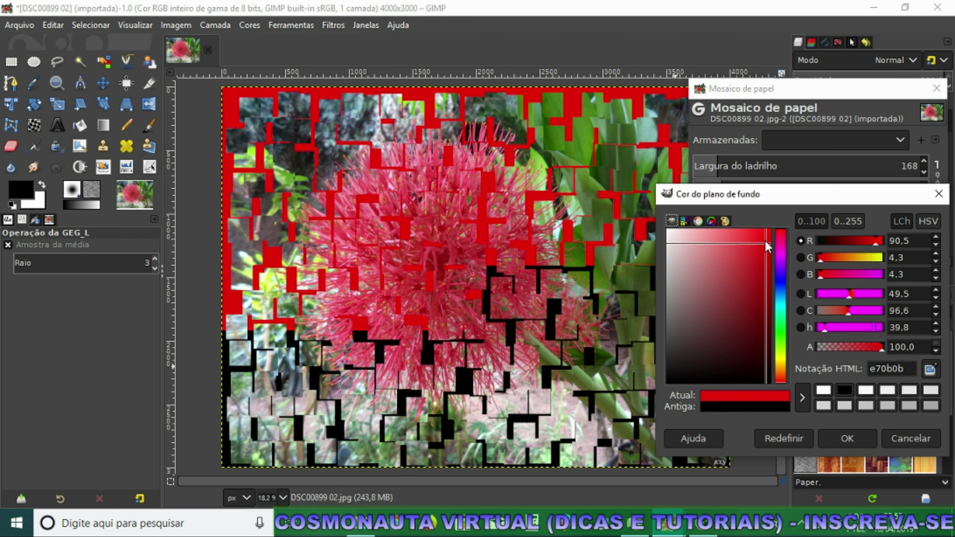
click(782, 282)
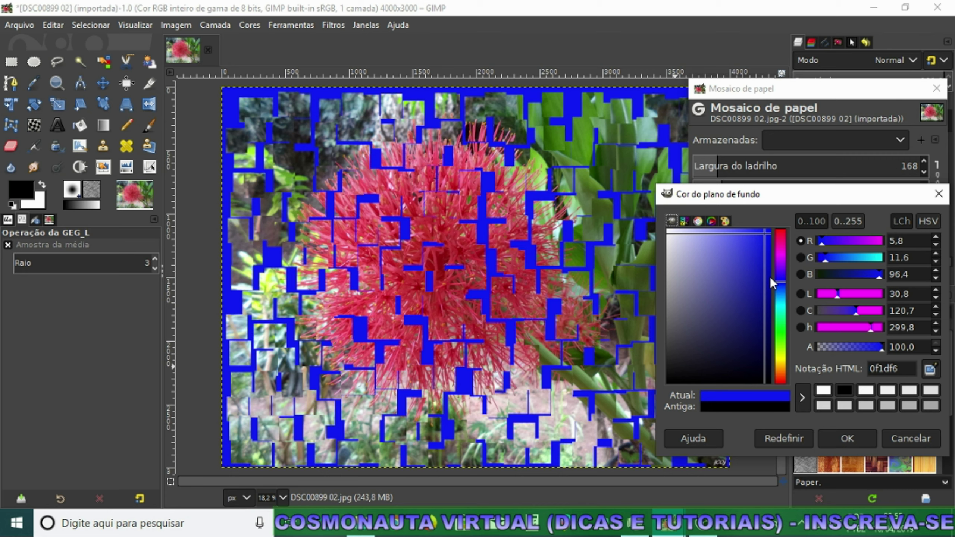
click(833, 438)
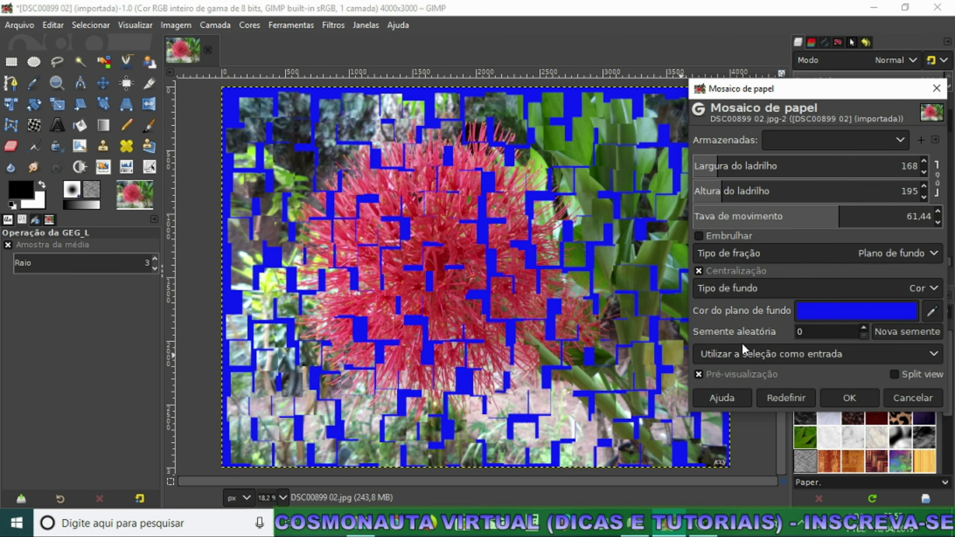
- Raise the random seed to 5 to reshuffle the tile pattern
click(866, 327)
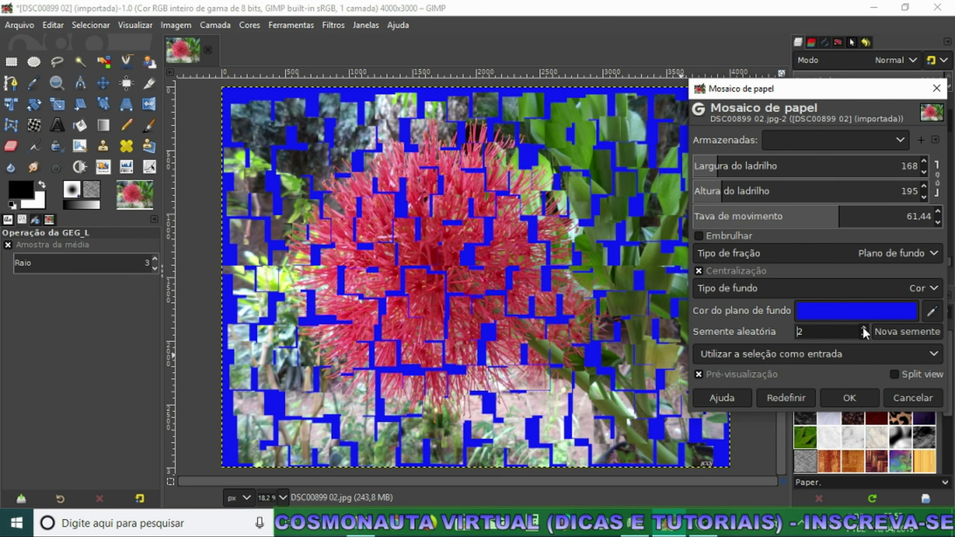
click(863, 328)
click(863, 328)
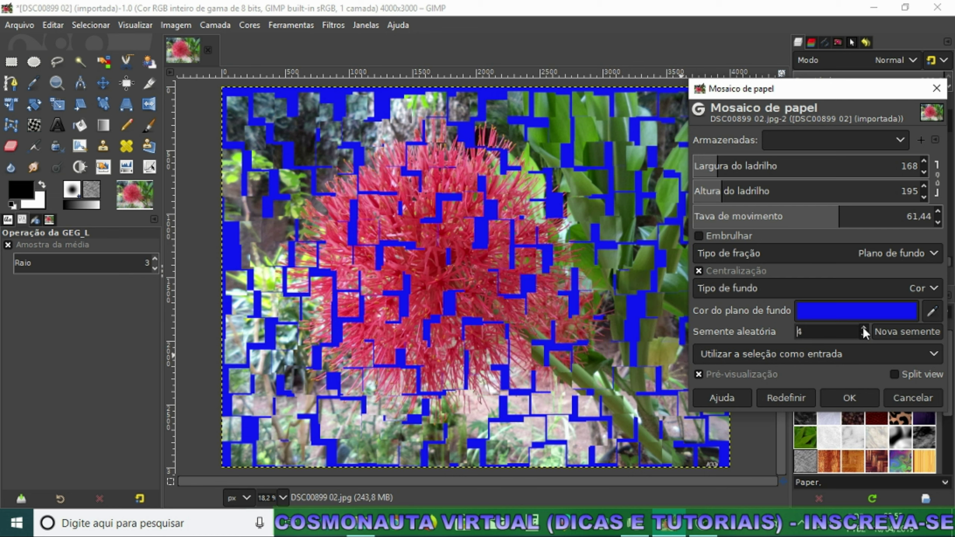
click(862, 327)
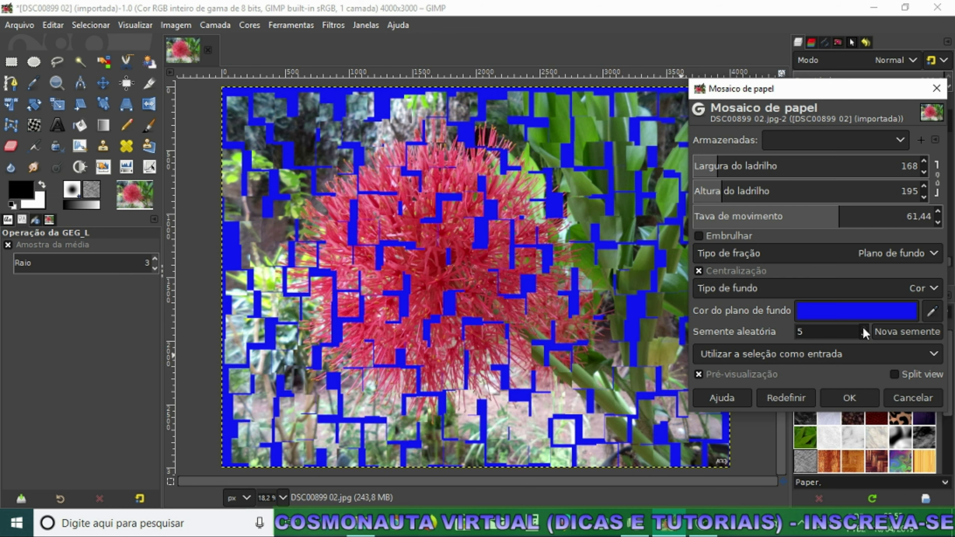
- Compare the mosaic with the original photo via preview and split view, then open the background type list
click(699, 373)
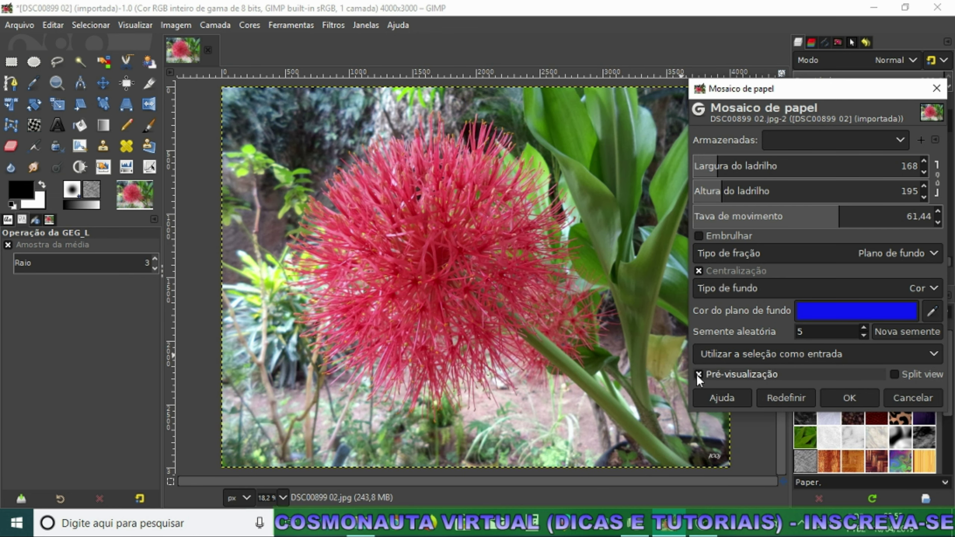
click(895, 375)
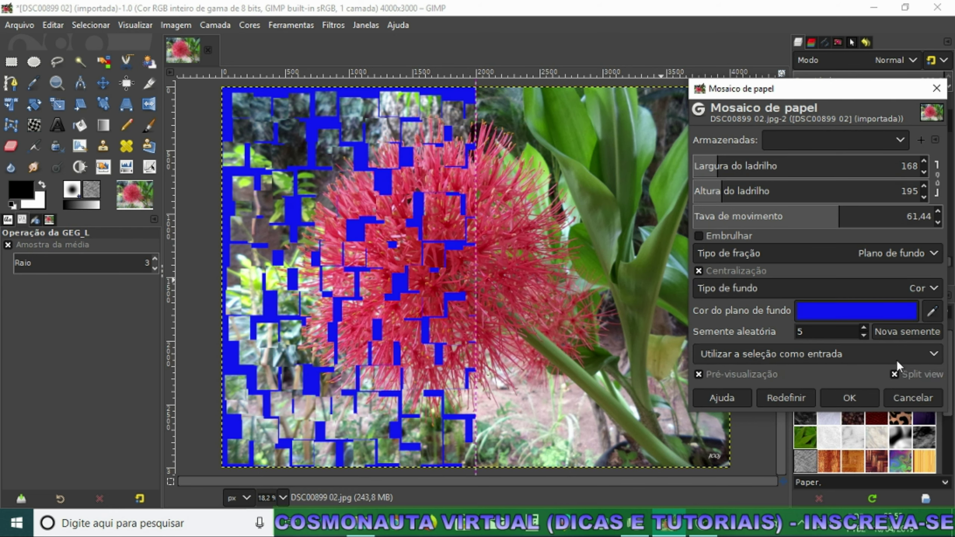
click(895, 376)
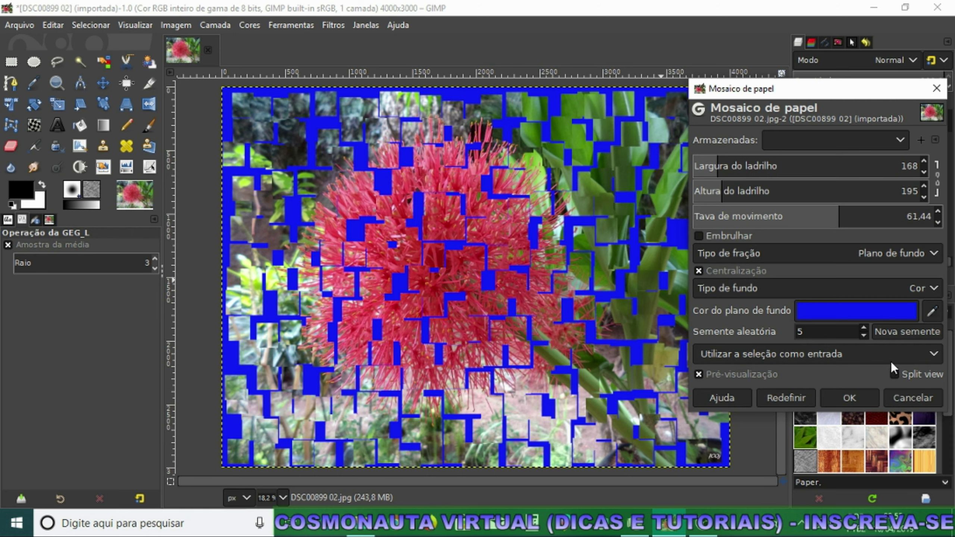
click(936, 289)
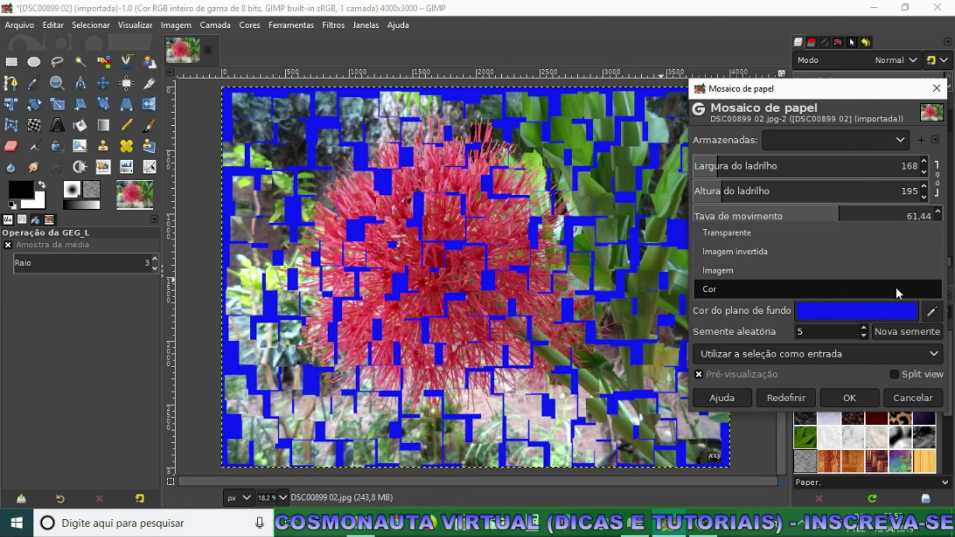